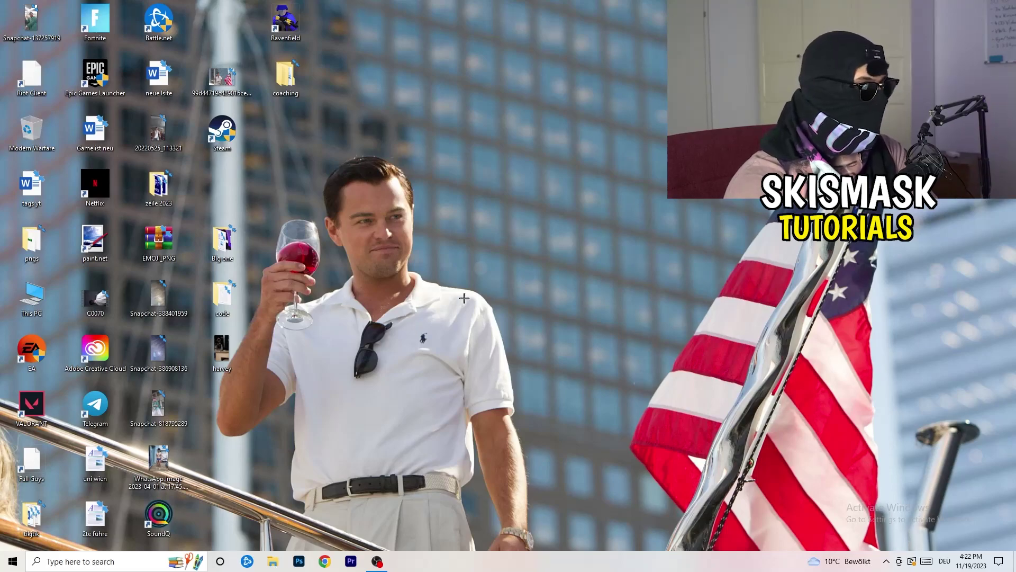
- Open Task Manager and maximize its window to show the running processes
right_click(491, 568)
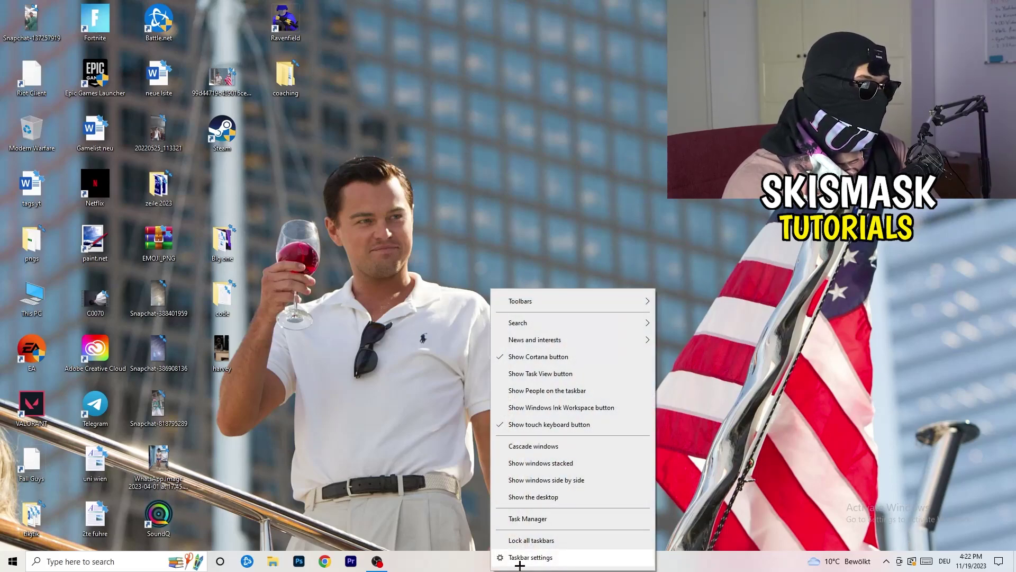
left_click(527, 519)
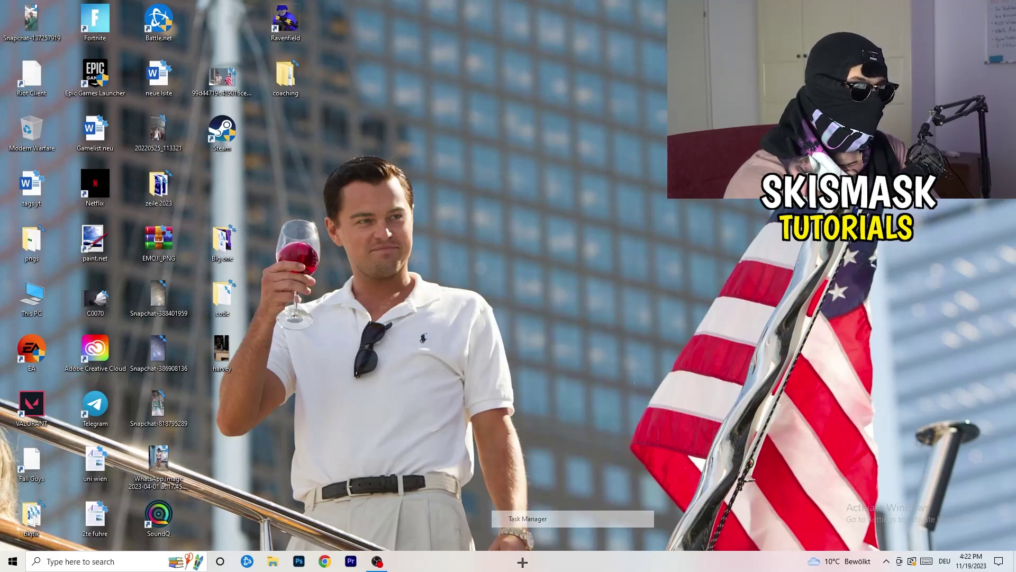
left_click(603, 71)
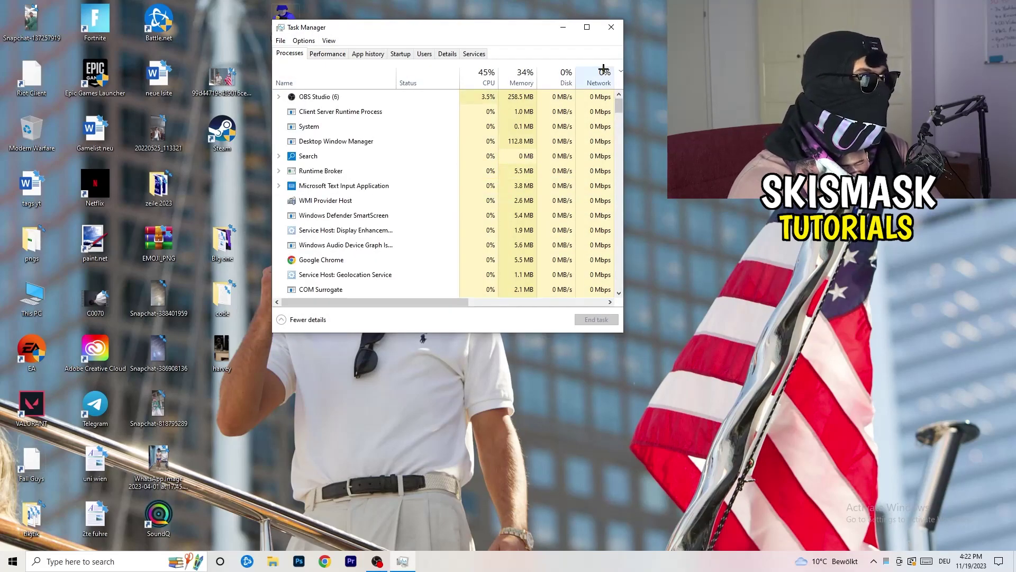
key("super+Up")
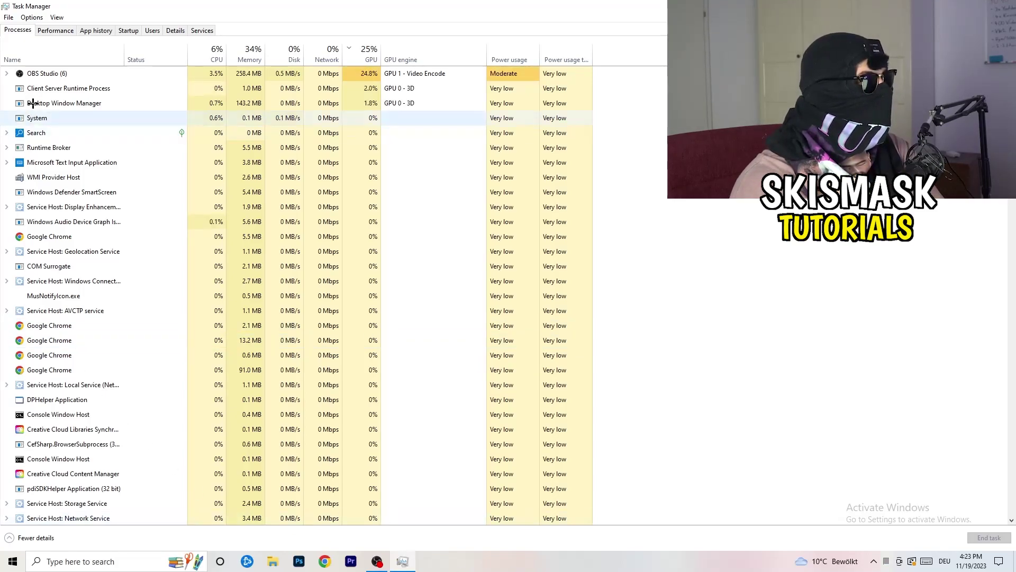
- Launch Resource Monitor from Task Manager's performance view, maximize it, and examine the CPU process list and the actions available for conhost.exe
left_click(58, 32)
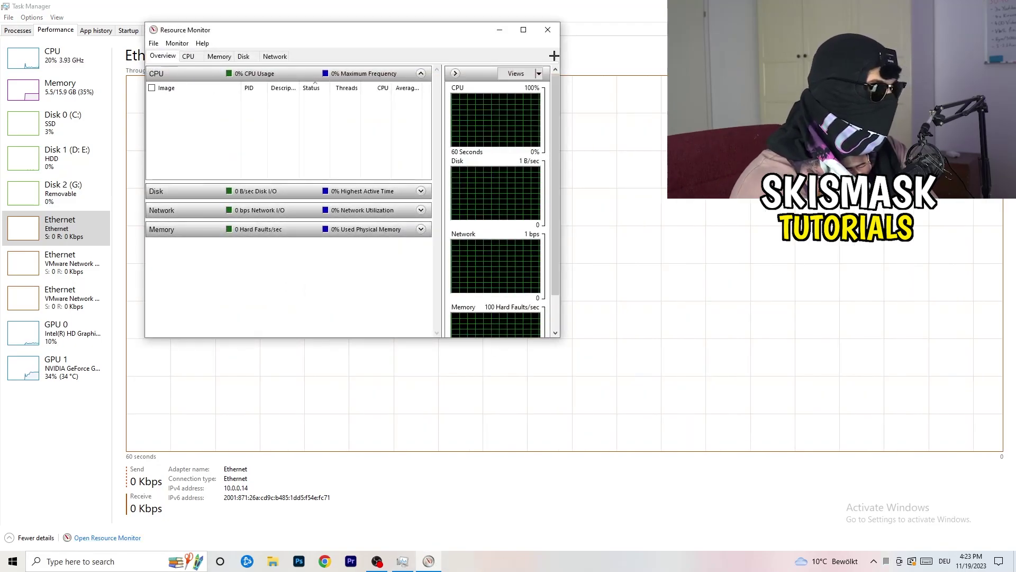
left_click(522, 28)
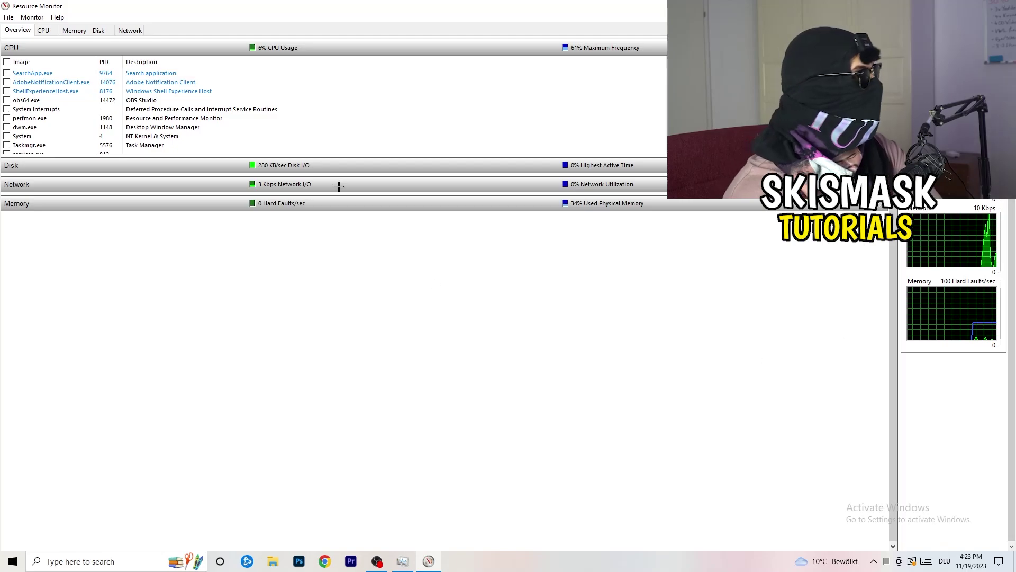
scroll(292, 111, "down", 3)
scroll(292, 111, "down", 10)
scroll(292, 110, "up", 10)
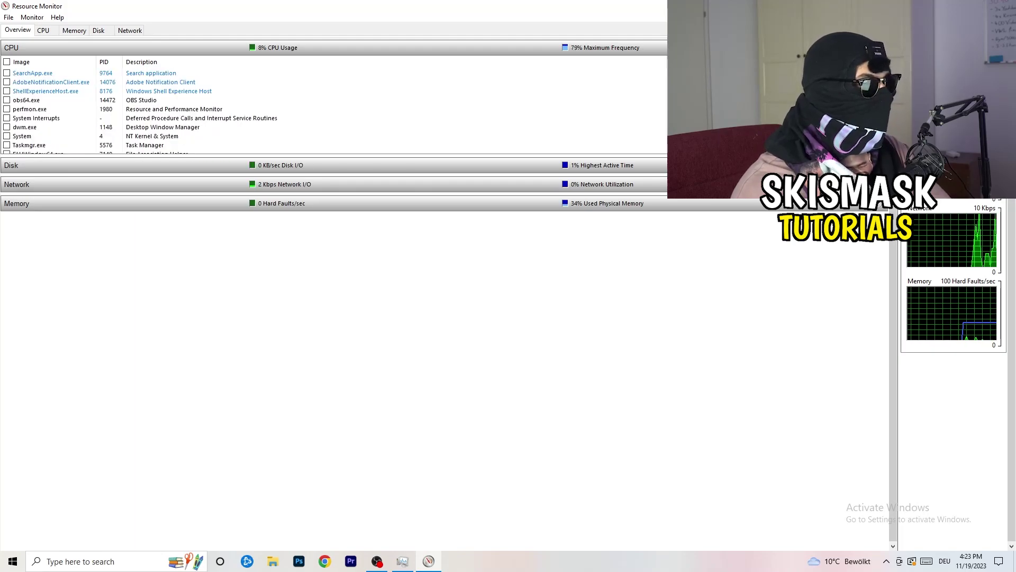
scroll(292, 118, "down", 5)
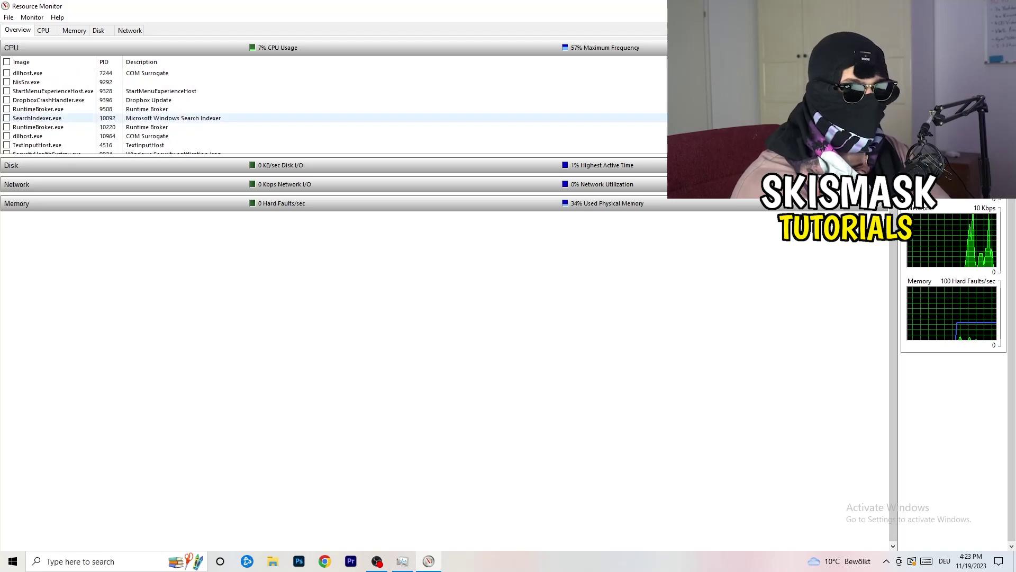
scroll(658, 129, "down", 3)
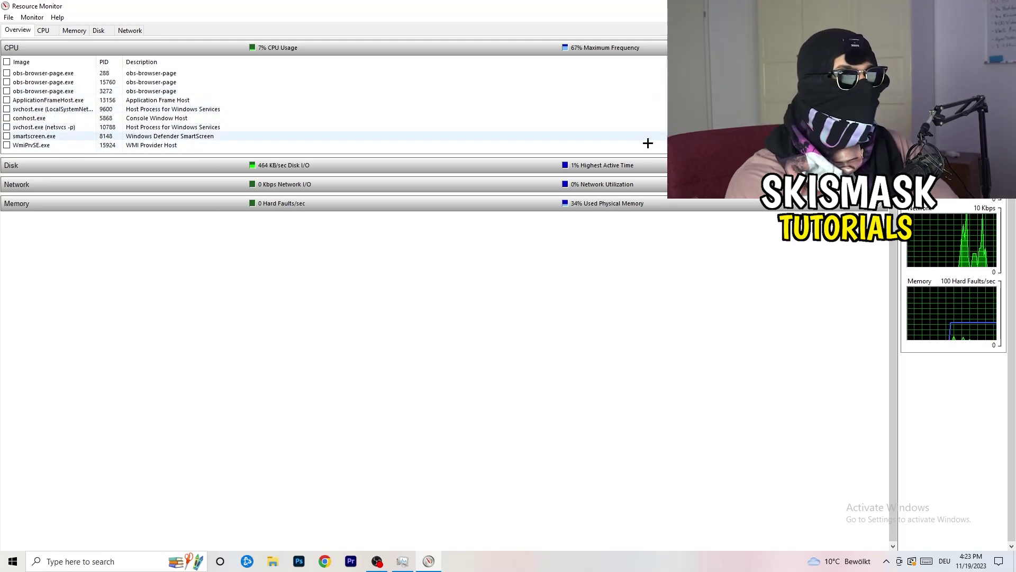
right_click(604, 119)
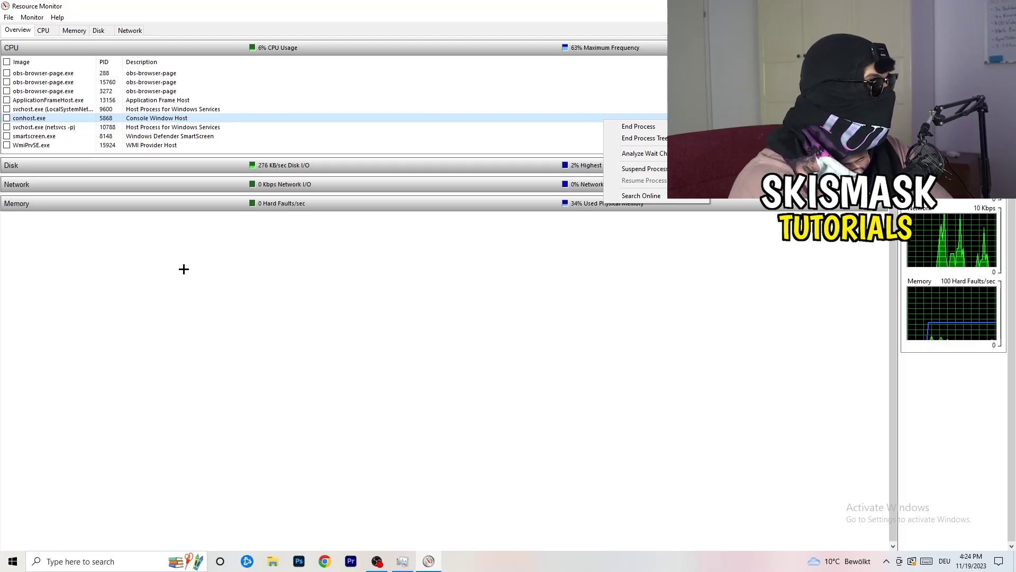
- Check the processes with network activity in Resource Monitor, then close Resource Monitor and Task Manager
left_click(130, 30)
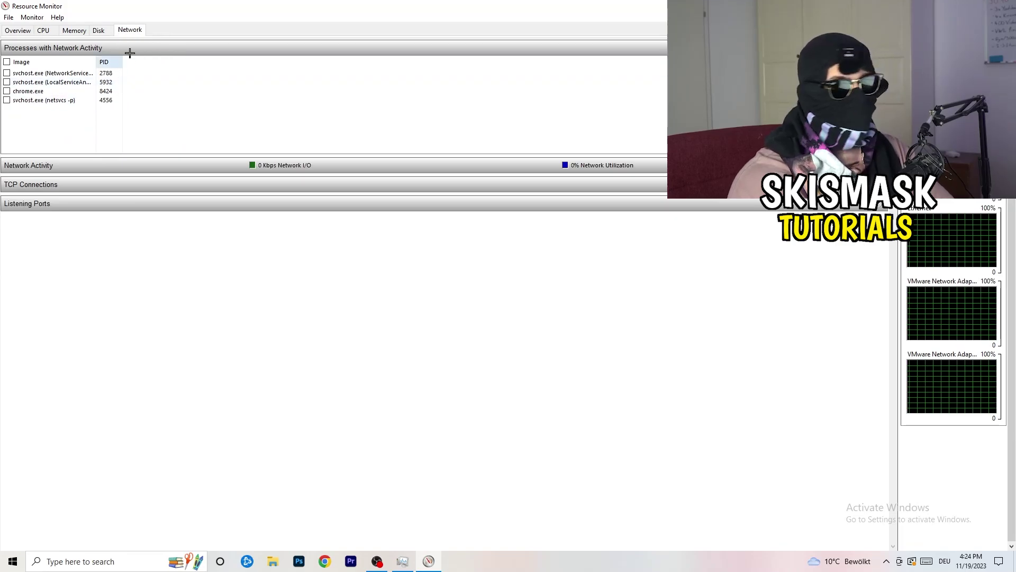
left_click(18, 30)
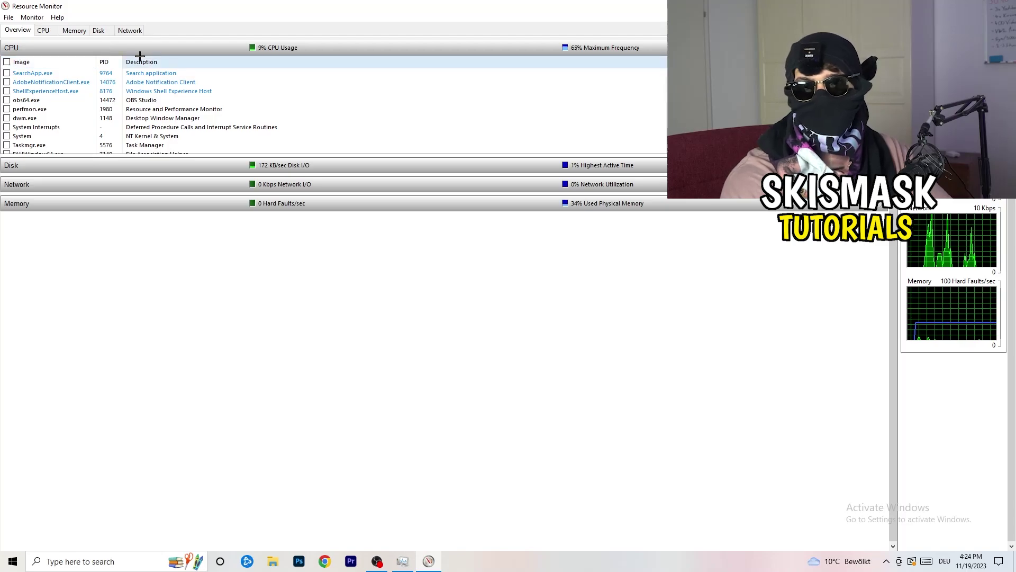
left_click(129, 30)
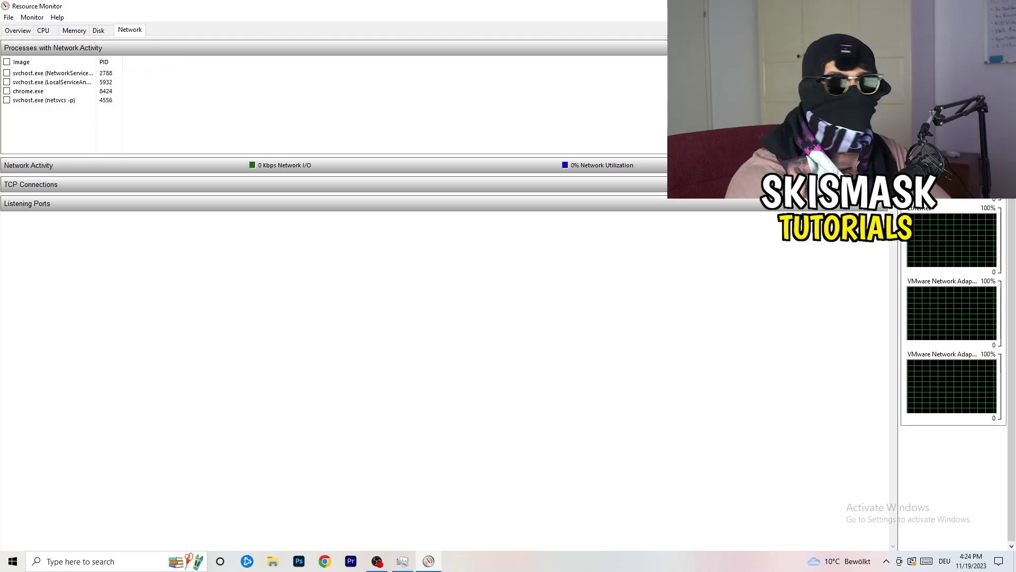
key("alt+F4")
key("alt+F4")
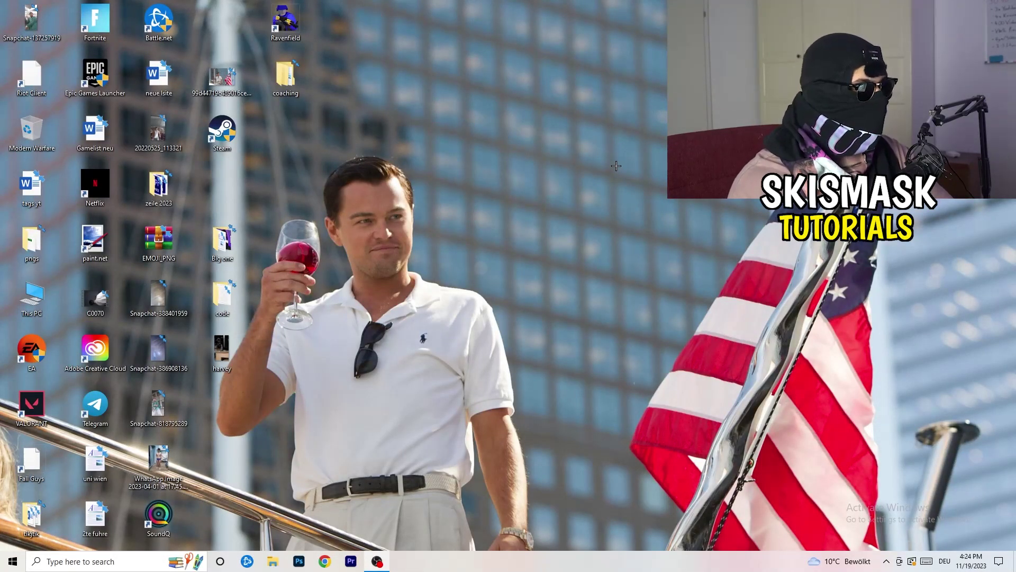
- Open the Network & Internet status page in Windows Settings
left_click(13, 561)
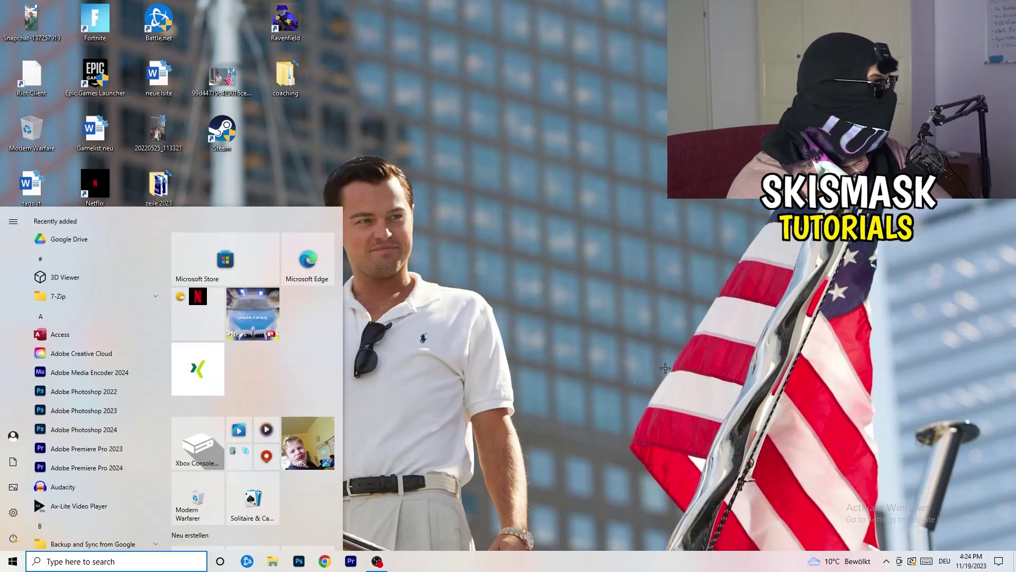
left_click(13, 511)
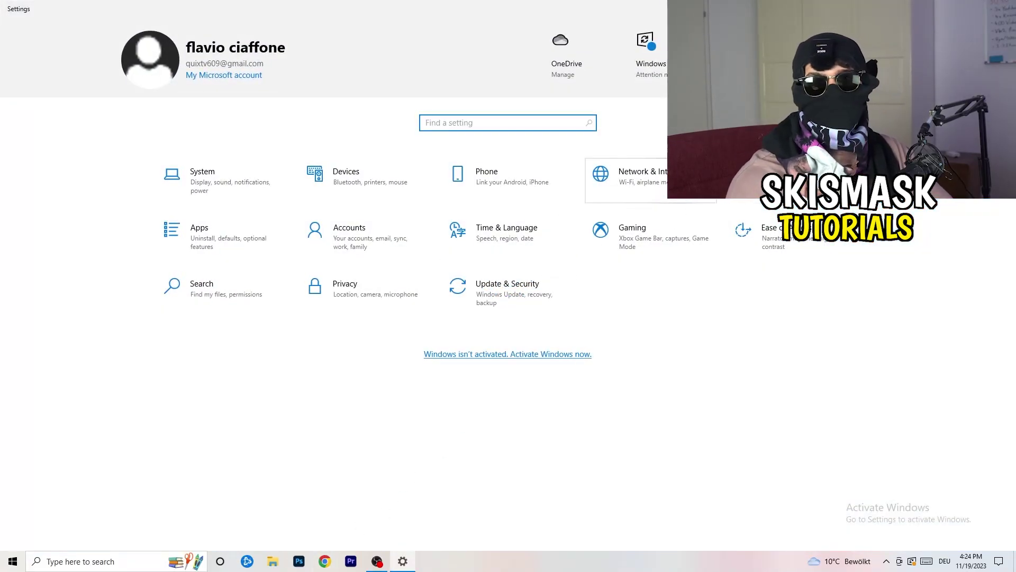
left_click(688, 182)
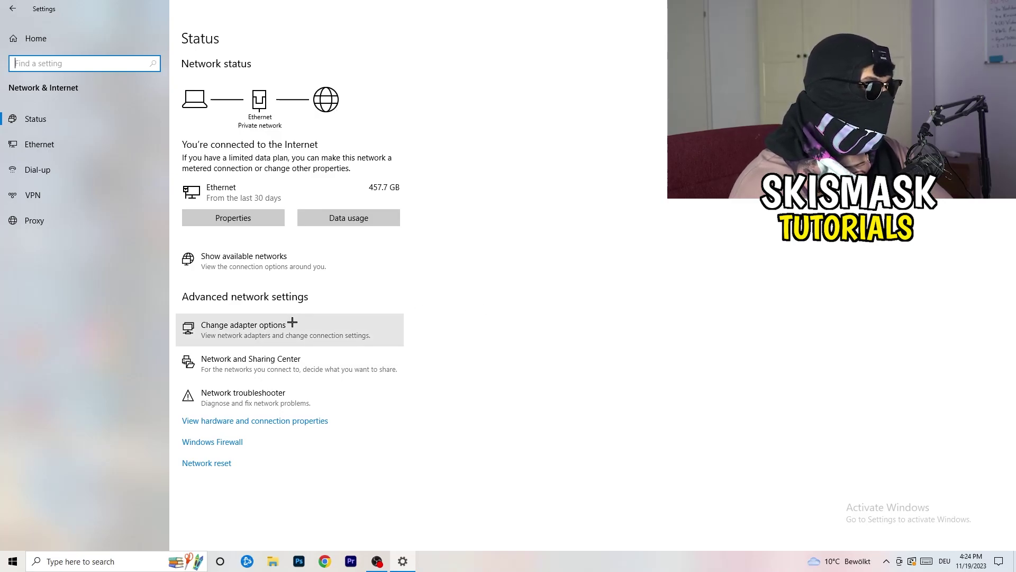
- Start the network troubleshooter for all network adapters and close it during problem detection
left_click(263, 403)
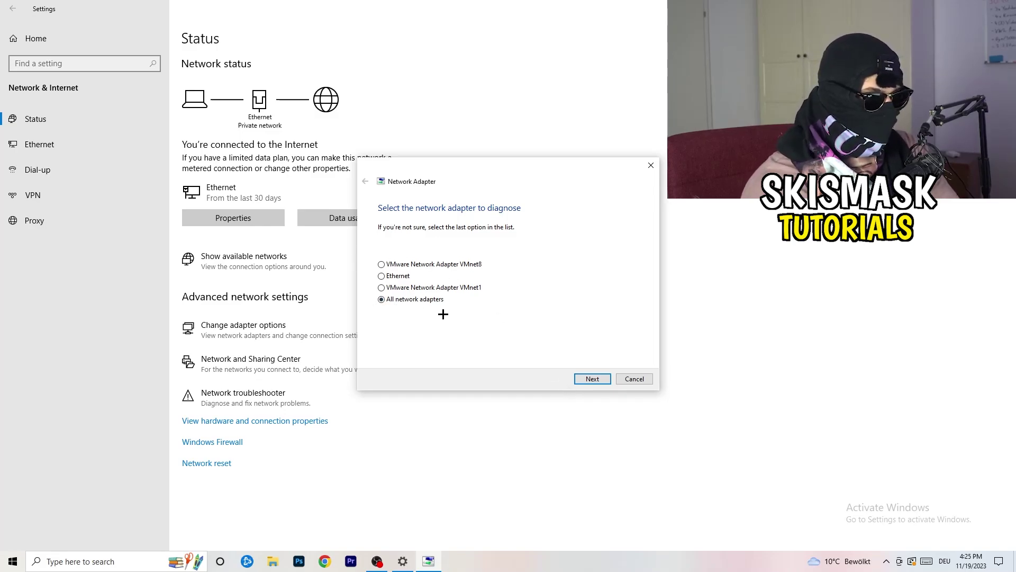
left_click(590, 380)
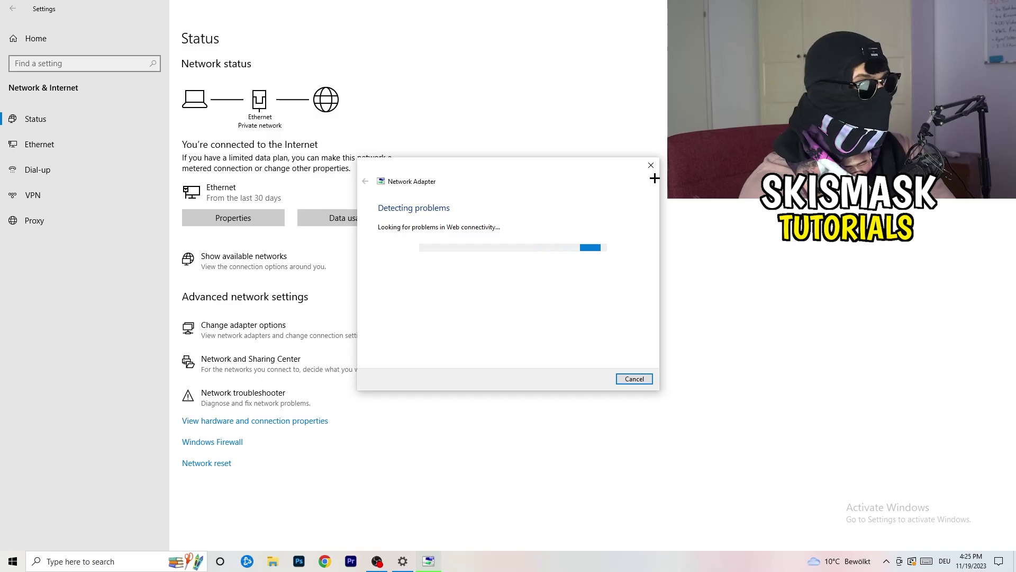
left_click(651, 166)
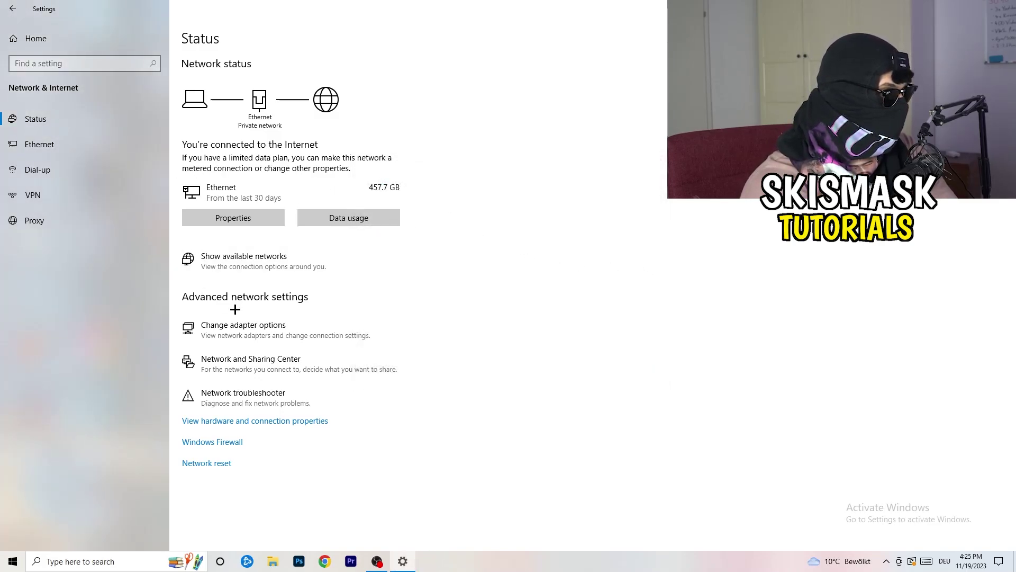
- Open the list of network adapters in a maximized window and disable the Ethernet adapter
left_click(264, 335)
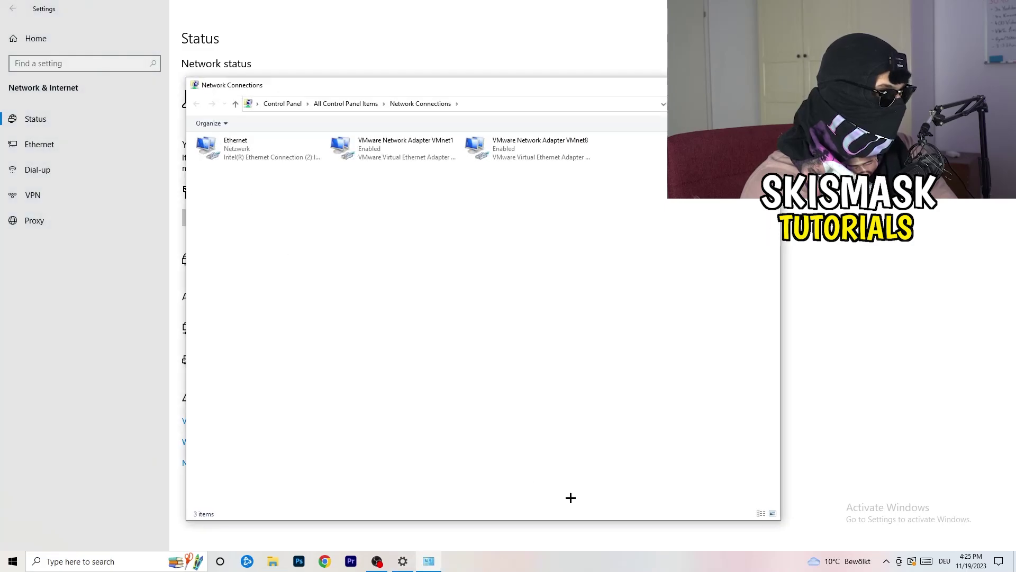
key("super+Up")
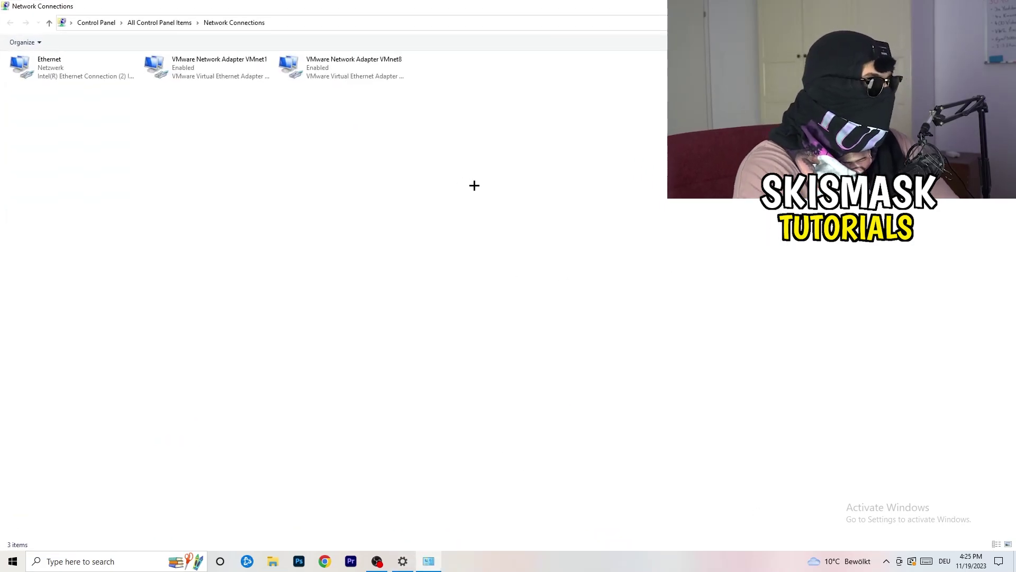
left_click(70, 65)
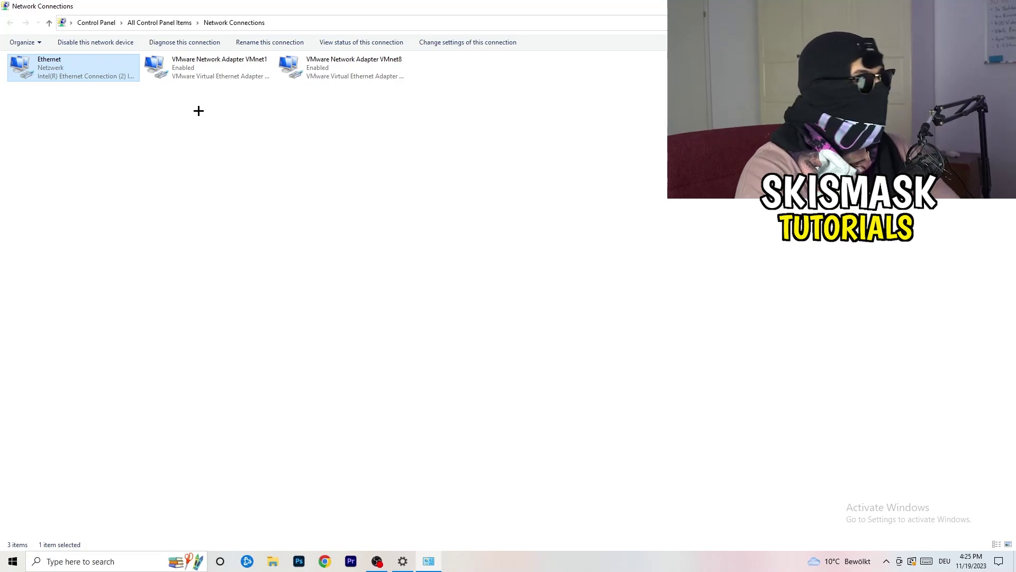
right_click(86, 65)
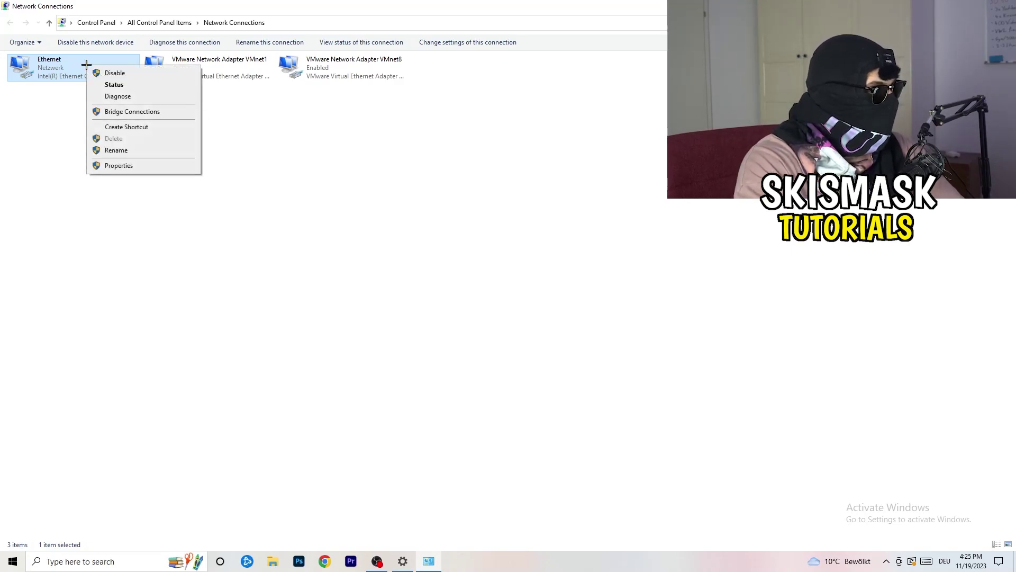
left_click(115, 72)
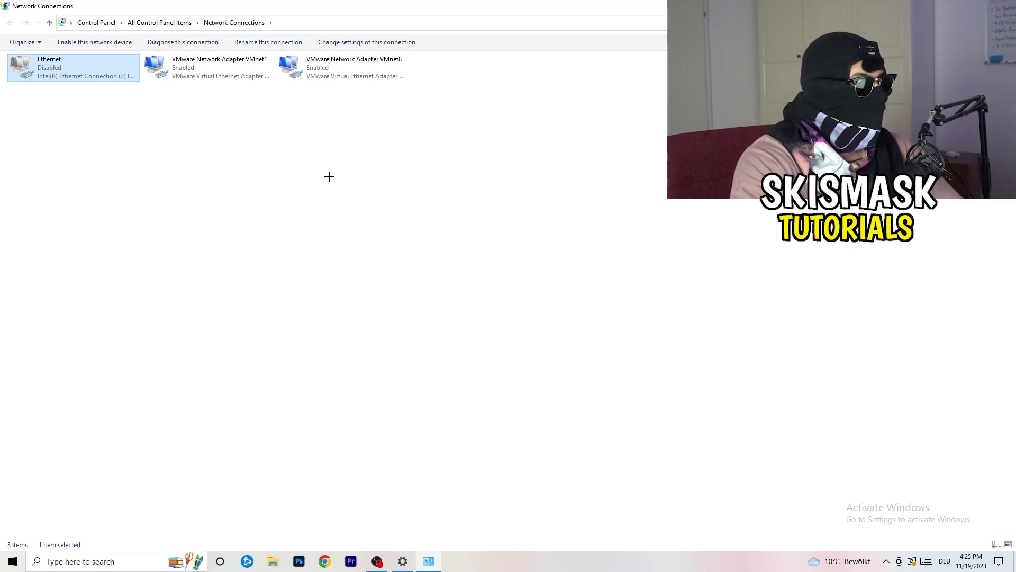
- Re-enable the Ethernet adapter and close the Network Connections window
right_click(53, 75)
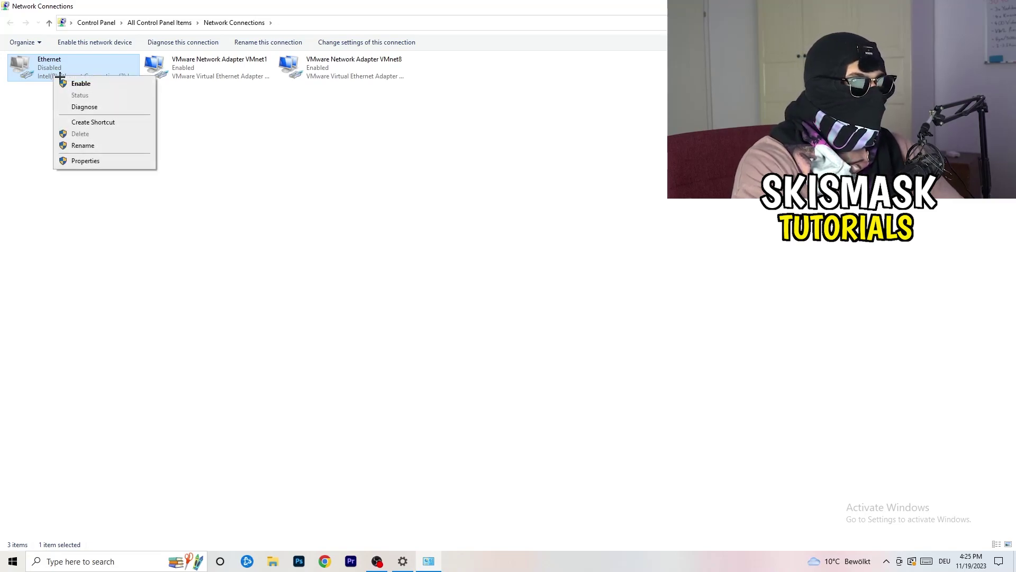
left_click(101, 85)
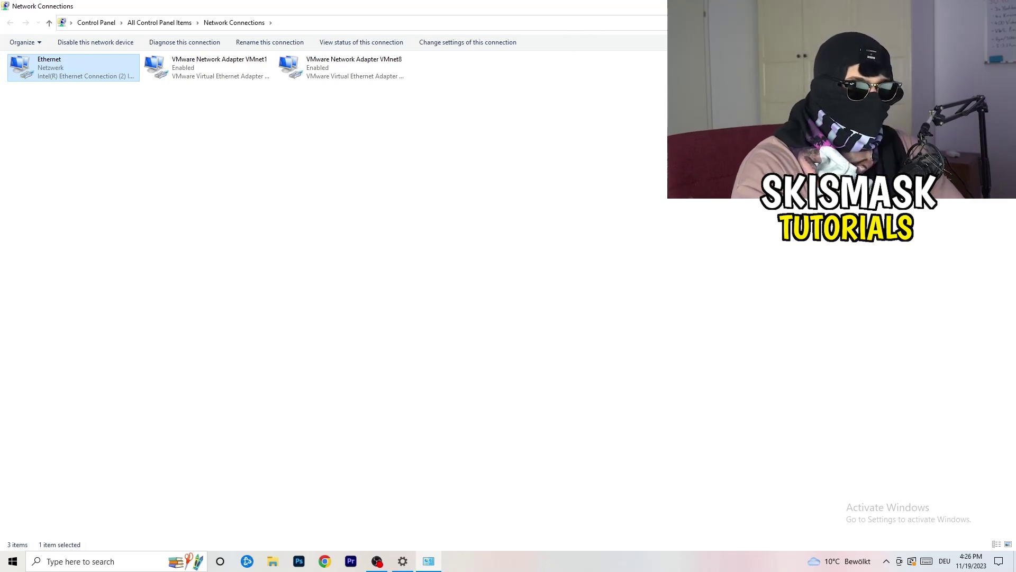
key("alt+F4")
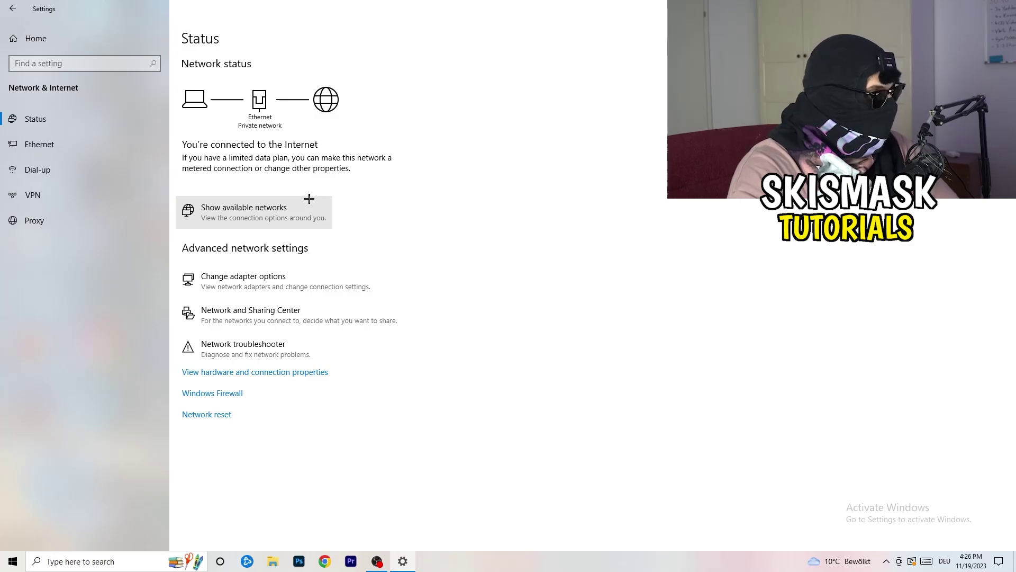
- Open the Ethernet connection's properties through its status in Network and Sharing Center
left_click(301, 319)
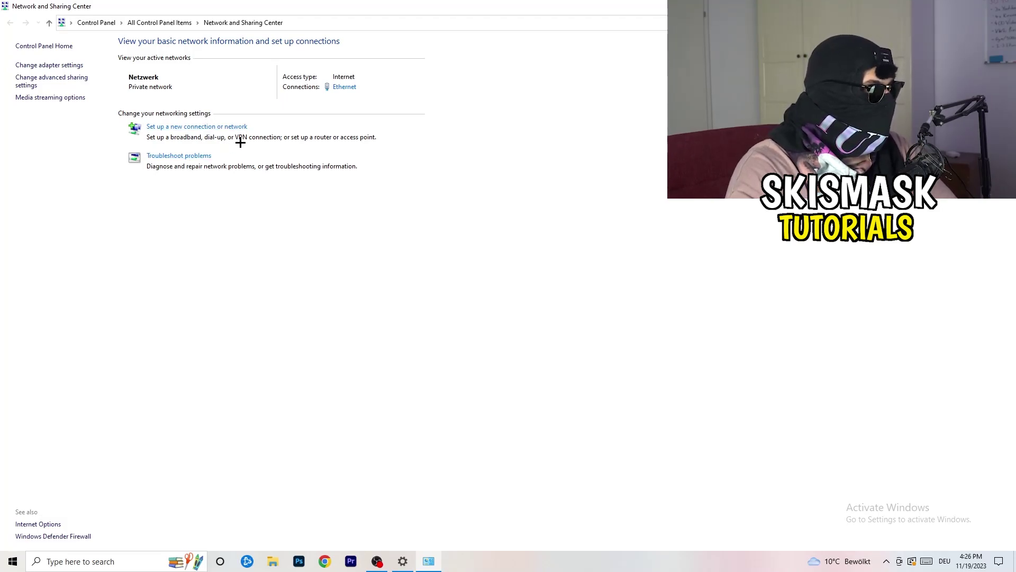
left_click(348, 89)
left_click_drag(505, 169, 257, 104)
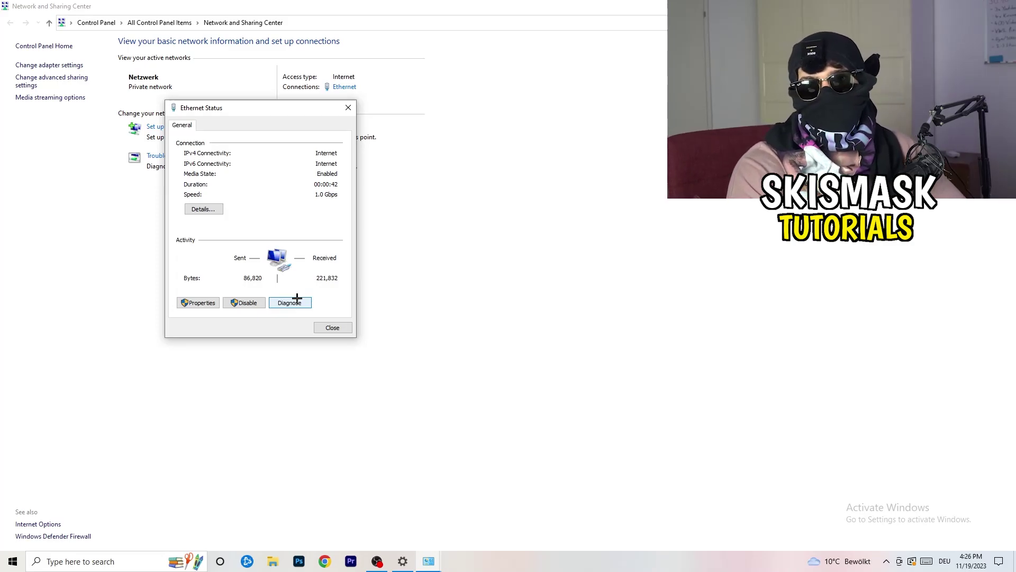
left_click(200, 303)
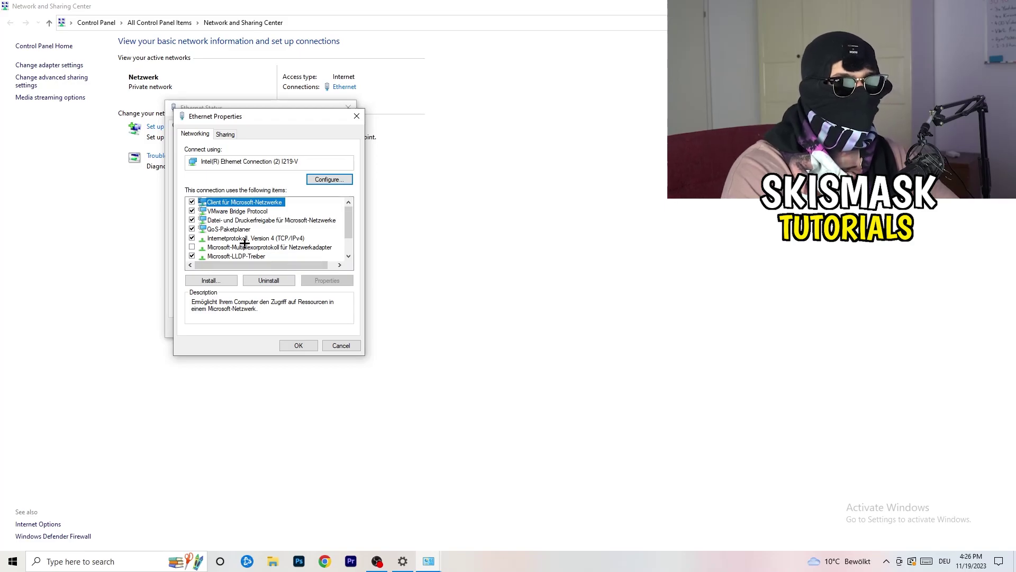
- Open the Ethernet connection's TCP/IPv4 properties and switch from automatic addressing to a manually specified IP address
scroll(246, 234, "down", 1)
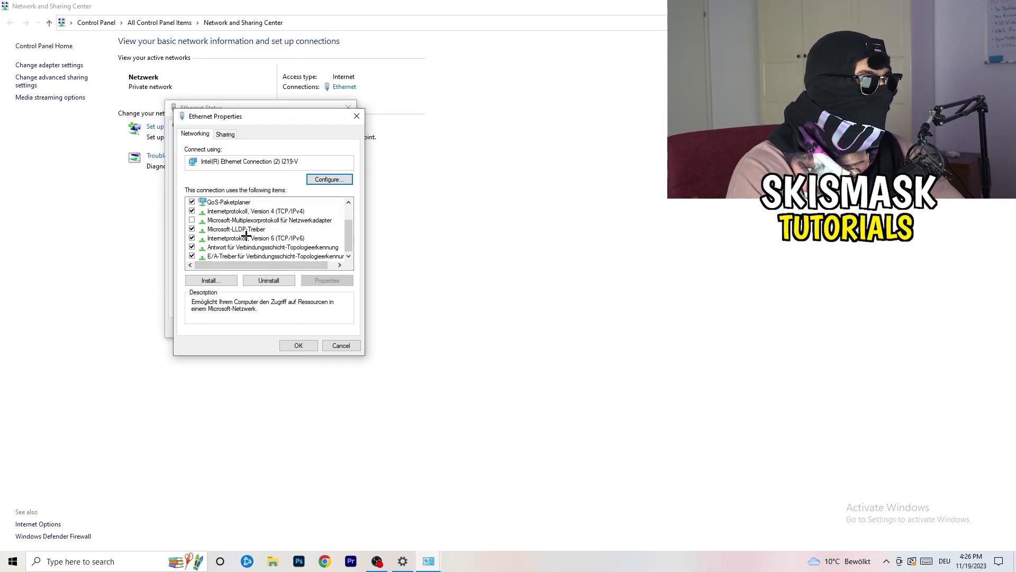
scroll(246, 233, "up", 1)
scroll(248, 234, "down", 1)
scroll(252, 234, "up", 1)
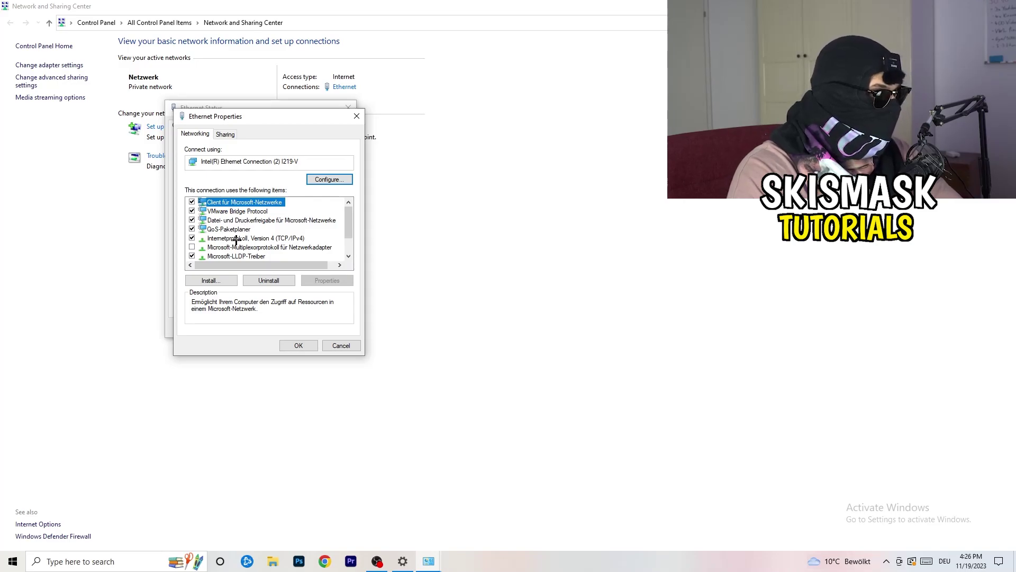
double_click(236, 240)
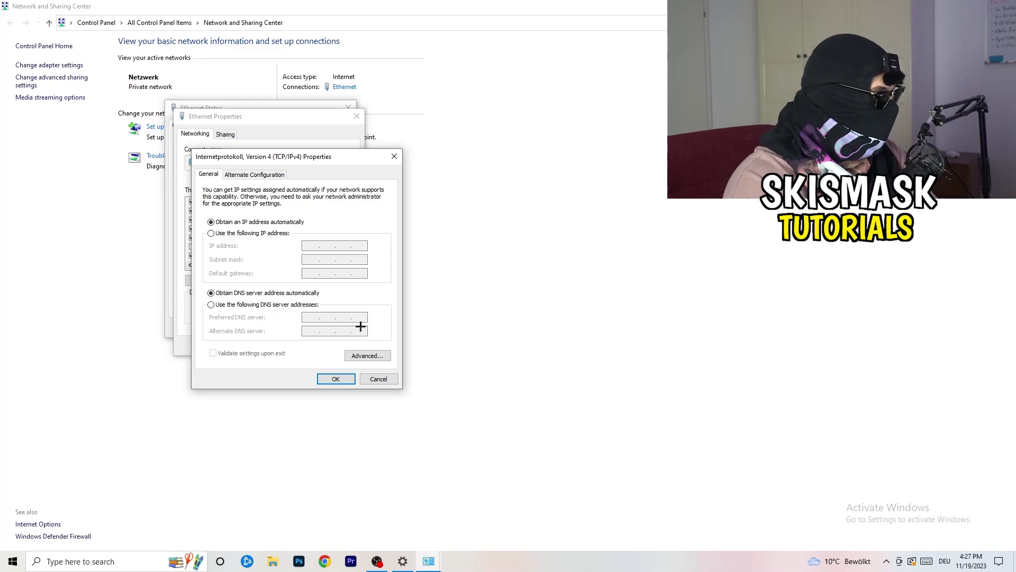
left_click(214, 235)
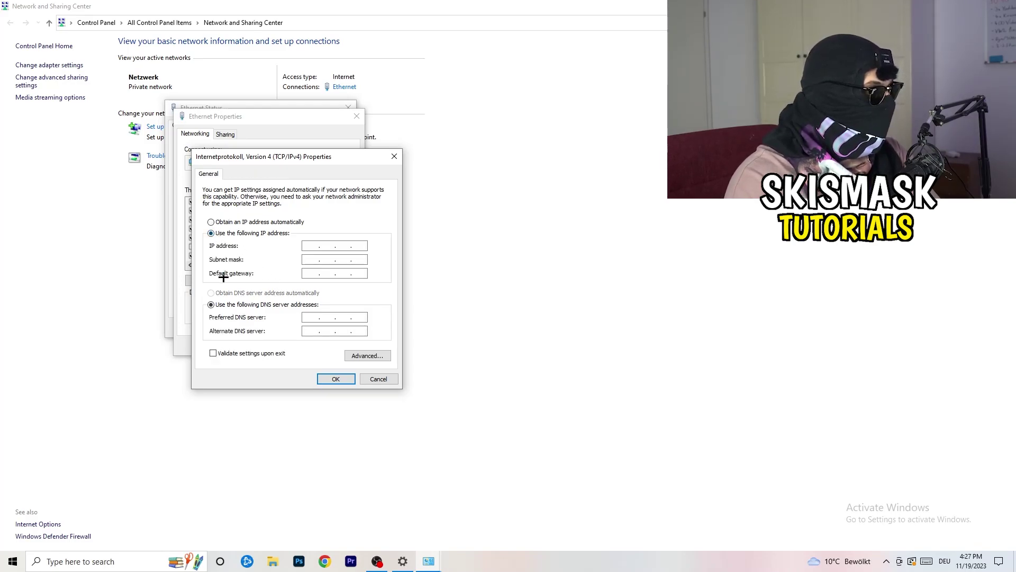
left_click(314, 245)
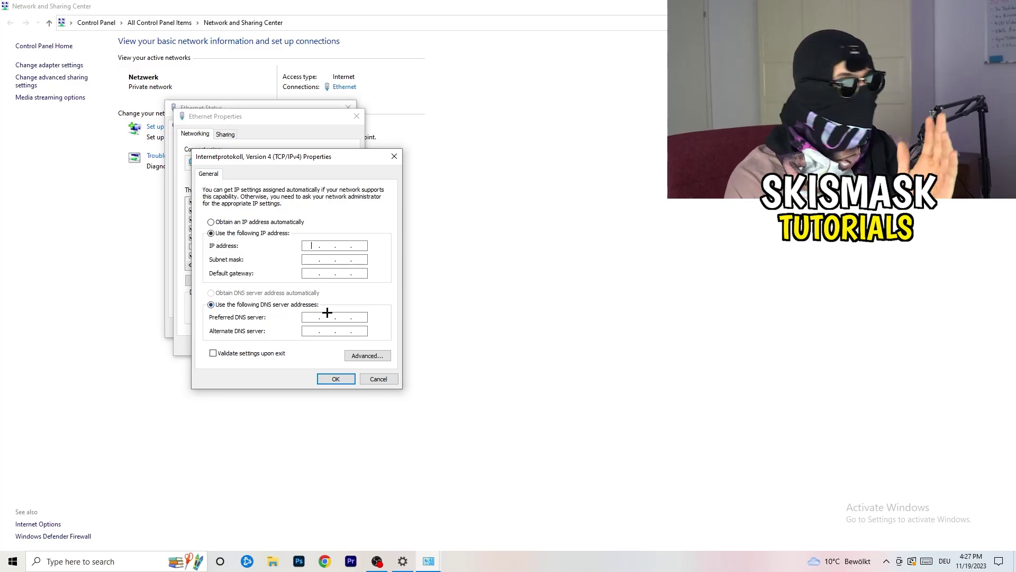
- Discard the IPv4 changes and close the Ethernet dialogs and Network and Sharing Center
left_click(395, 155)
left_click(356, 115)
left_click(348, 107)
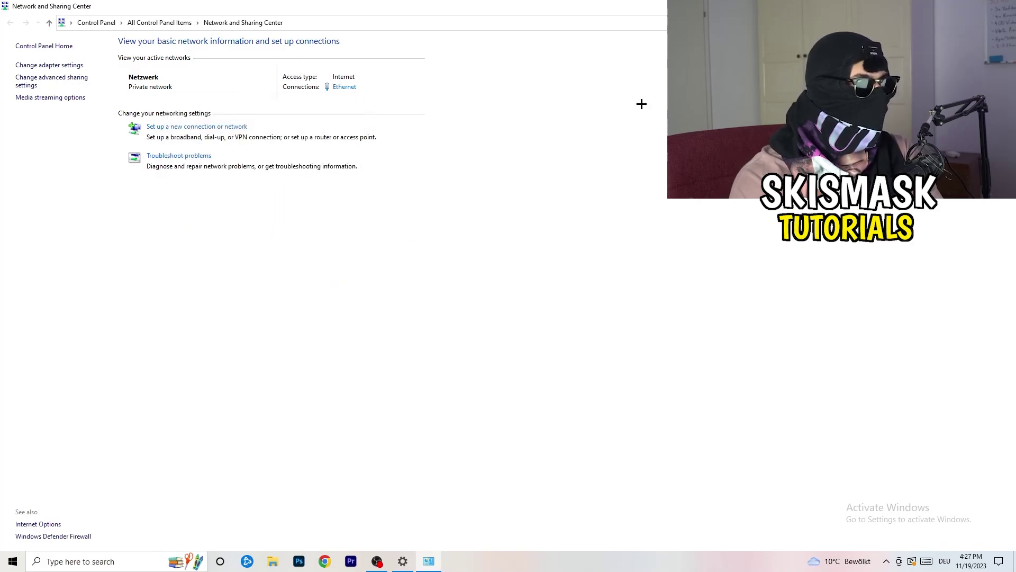
left_click(1002, 7)
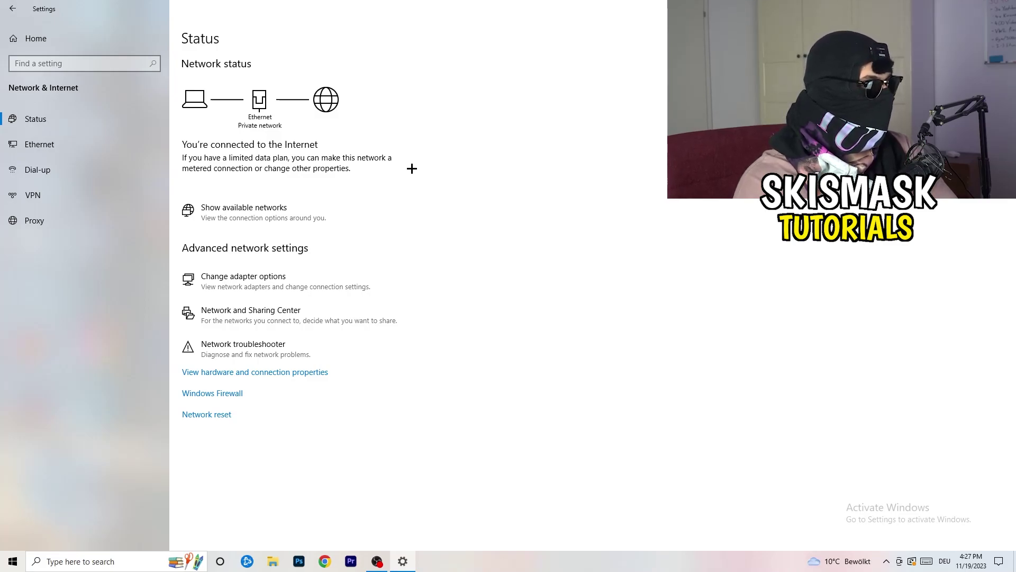
- Show the available networks, go back to the Network & Internet settings from there, and close Settings
left_click(268, 208)
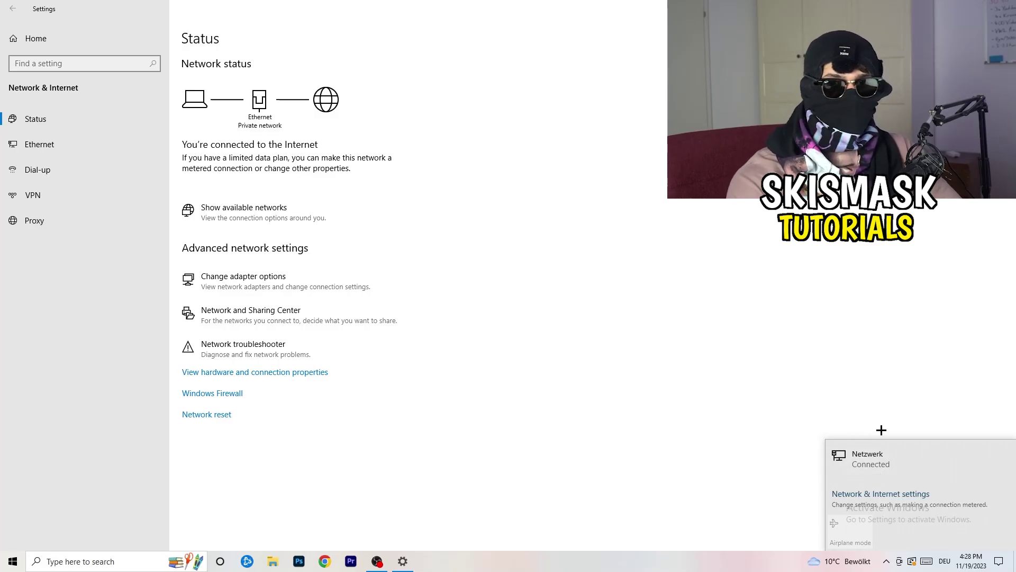
left_click(871, 493)
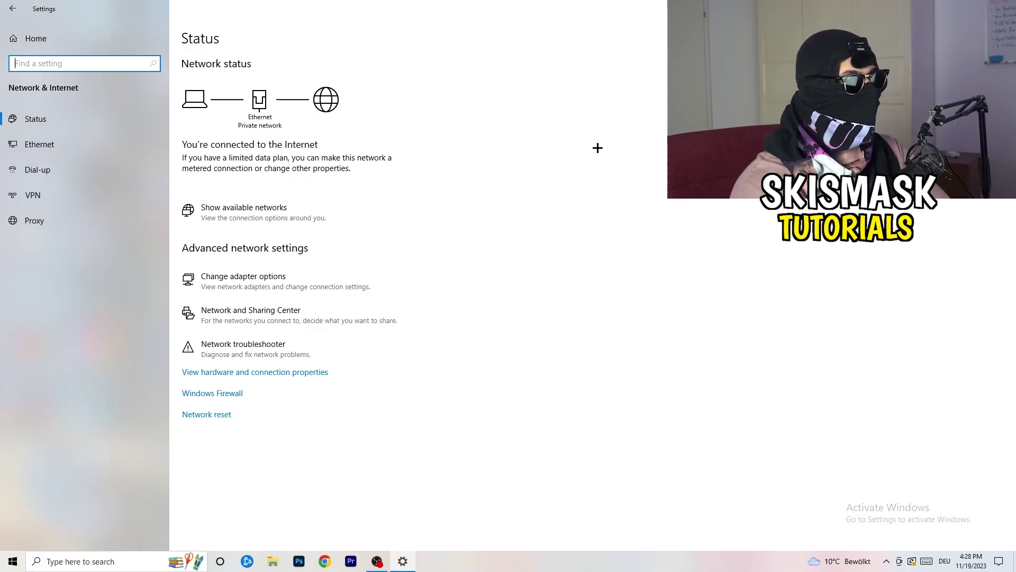
key("alt+F4")
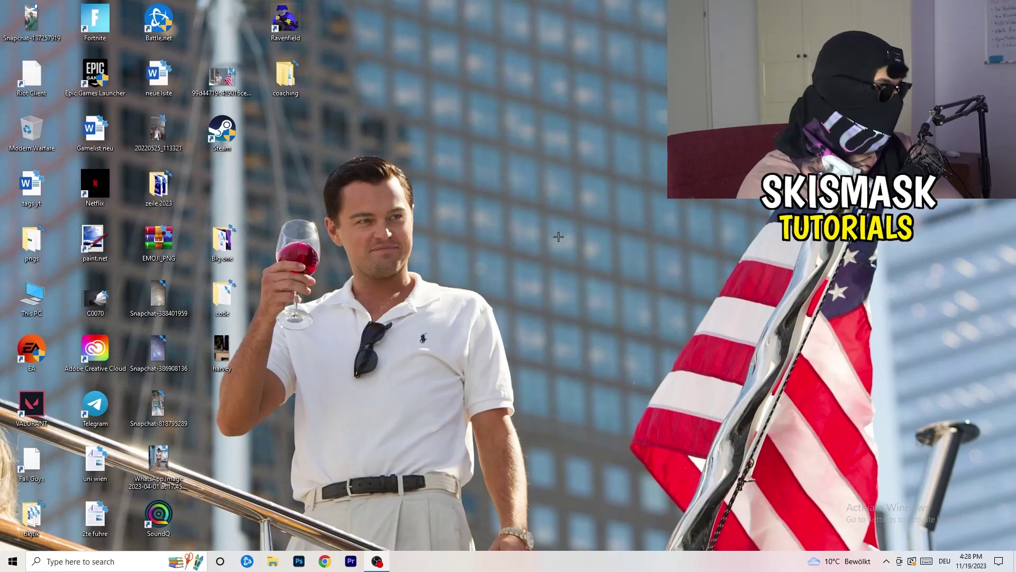
- Reopen Windows Settings and go to the Windows Update page under Update & Security
left_click(13, 561)
left_click(12, 511)
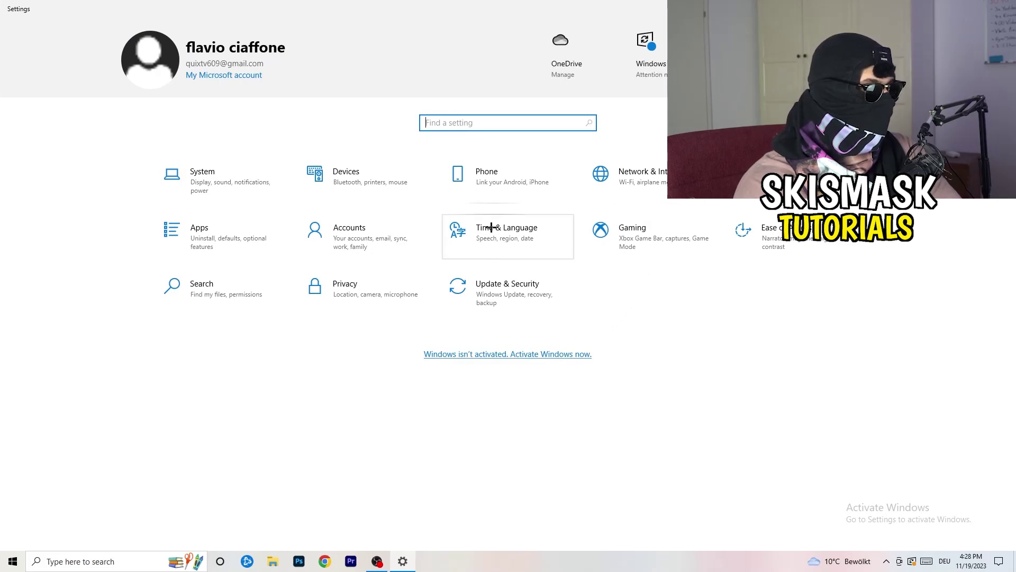
left_click(487, 294)
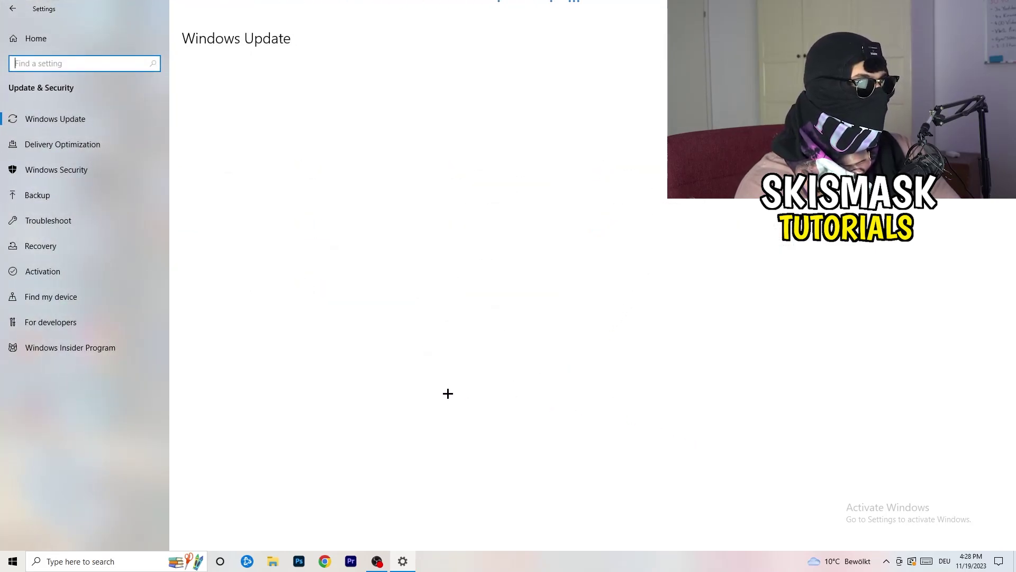